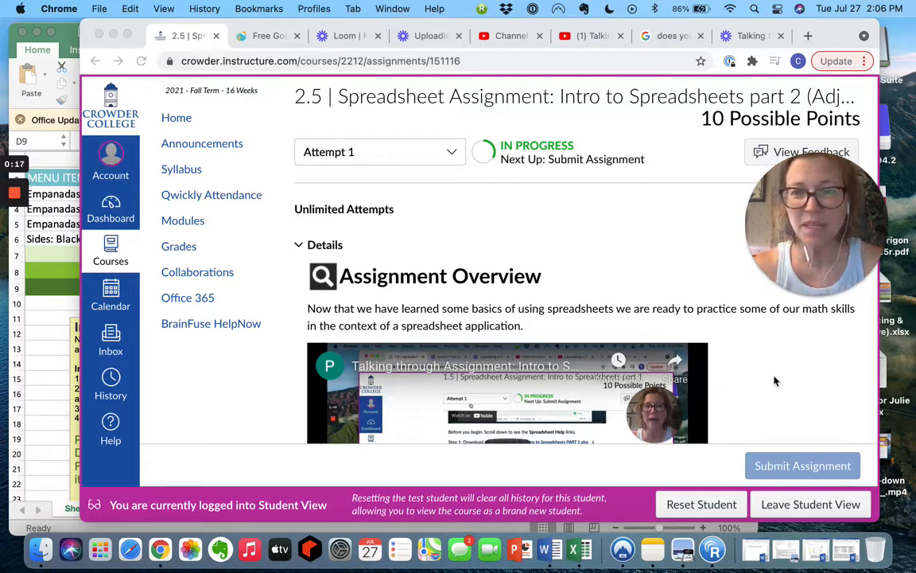
# Scroll the Canvas assignment page down to the Guidelines and the PART 2.xlsx download.
pyautogui.scroll(-1, 773, 379)
pyautogui.scroll(-5, 772, 377)
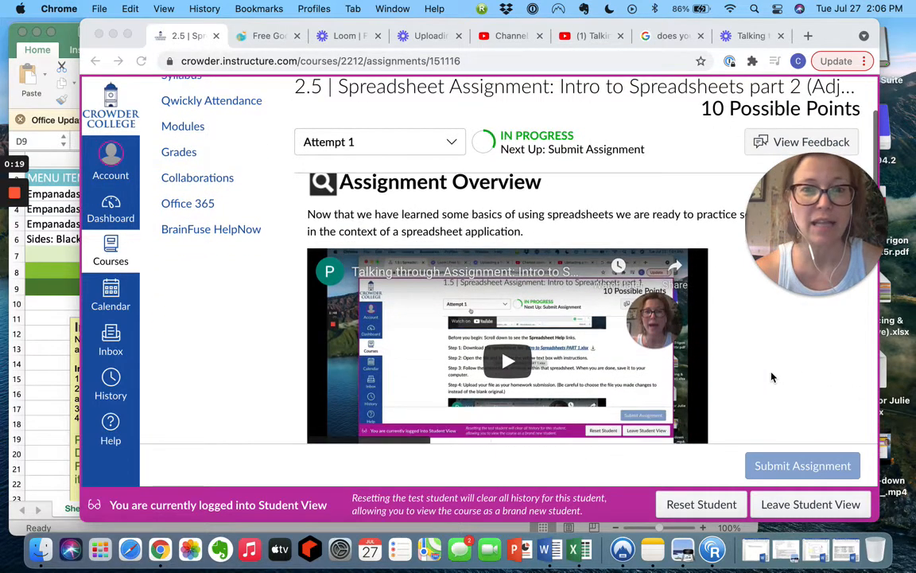
pyautogui.scroll(-10, 771, 377)
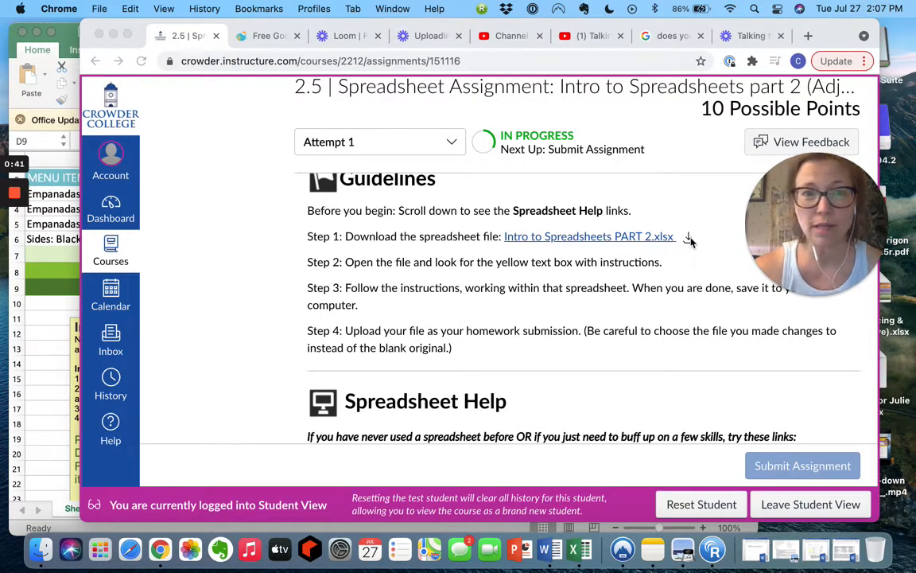
# Bring the Excel invoice window forward, shift it right, review the invoice, and select D7.
pyautogui.click(16, 342)
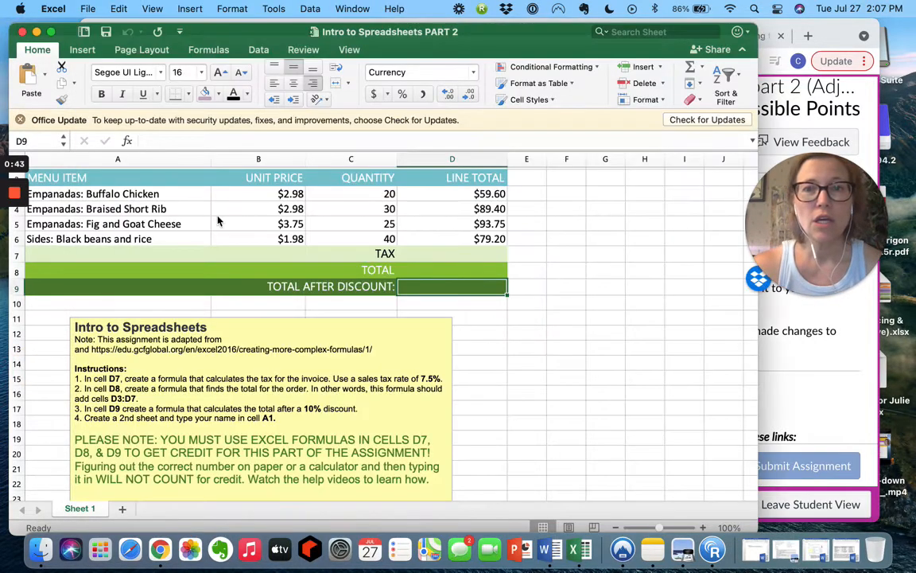
pyautogui.moveTo(386, 36); pyautogui.dragTo(433, 34)
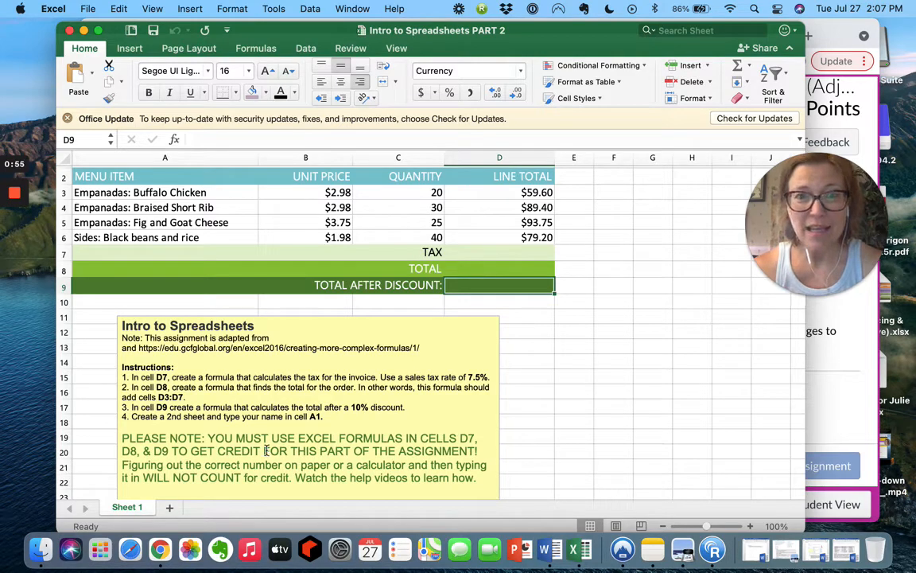
pyautogui.scroll(-5, 316, 342)
pyautogui.scroll(5, 350, 379)
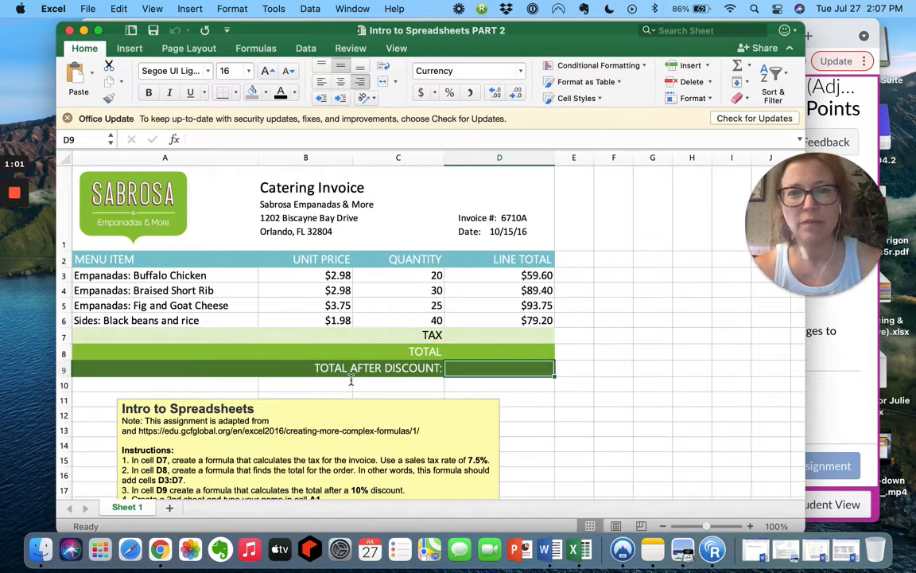
pyautogui.scroll(-5, 258, 393)
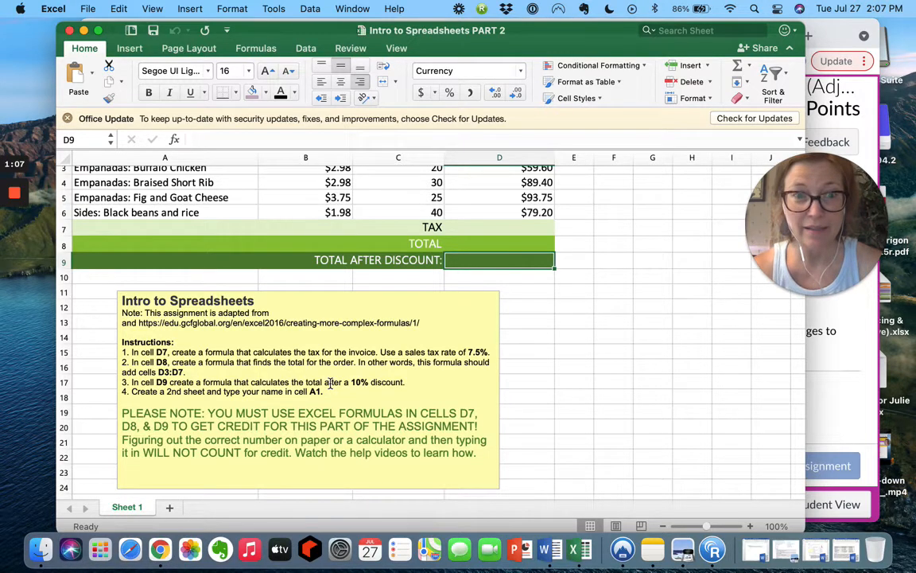
pyautogui.scroll(-2, 330, 384)
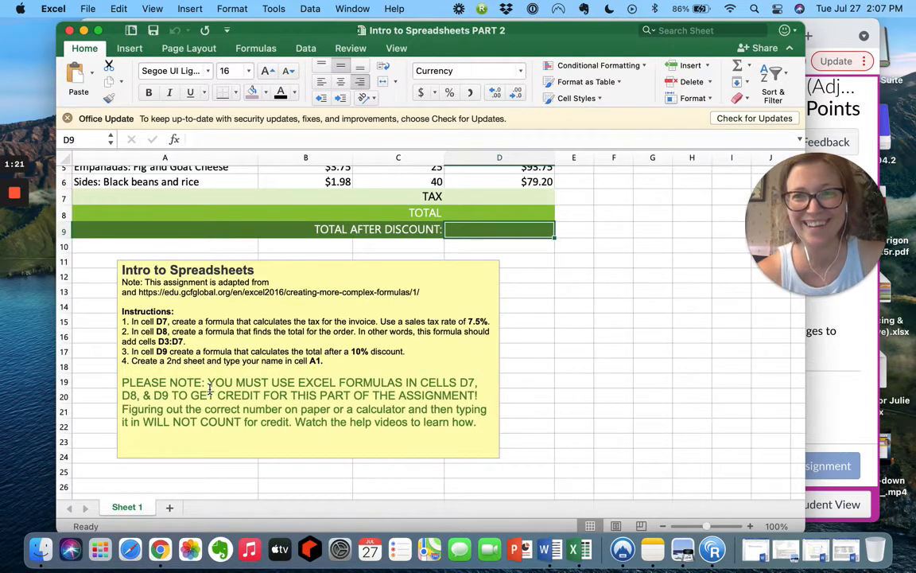
pyautogui.scroll(5, 210, 390)
pyautogui.hscroll(1, 260, 366)
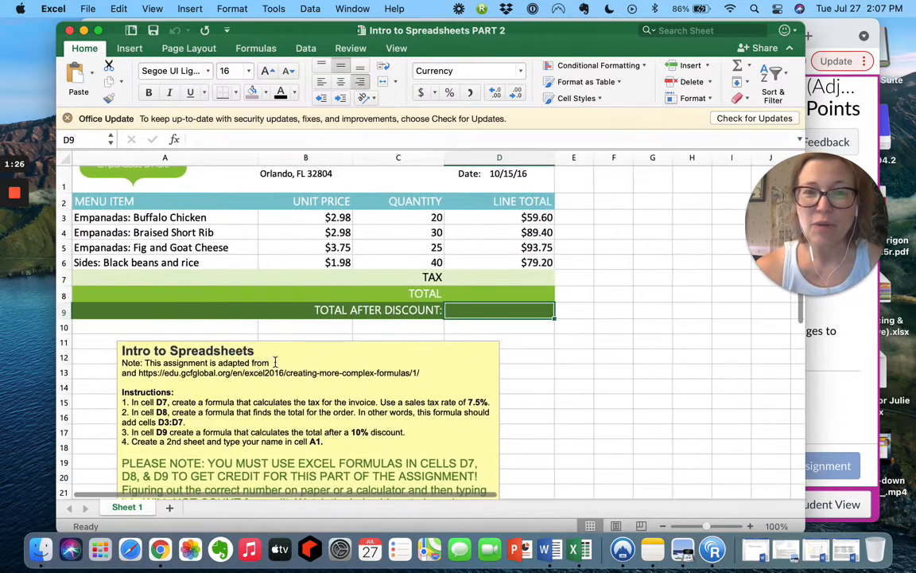
pyautogui.click(494, 275)
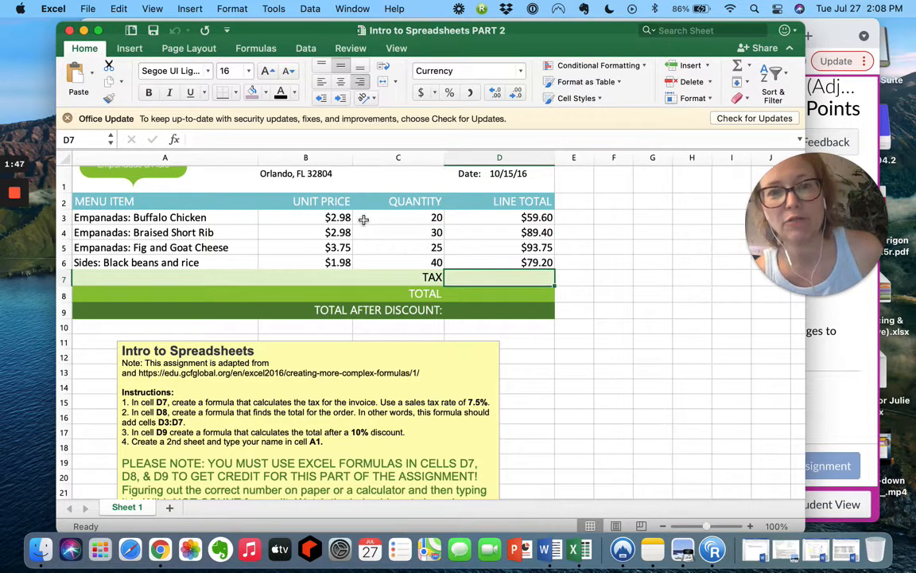
# Calculate 7.5% tax in D7 ($22.54) and the D8 total ($321.95), then select B3.
pyautogui.click(337, 218)
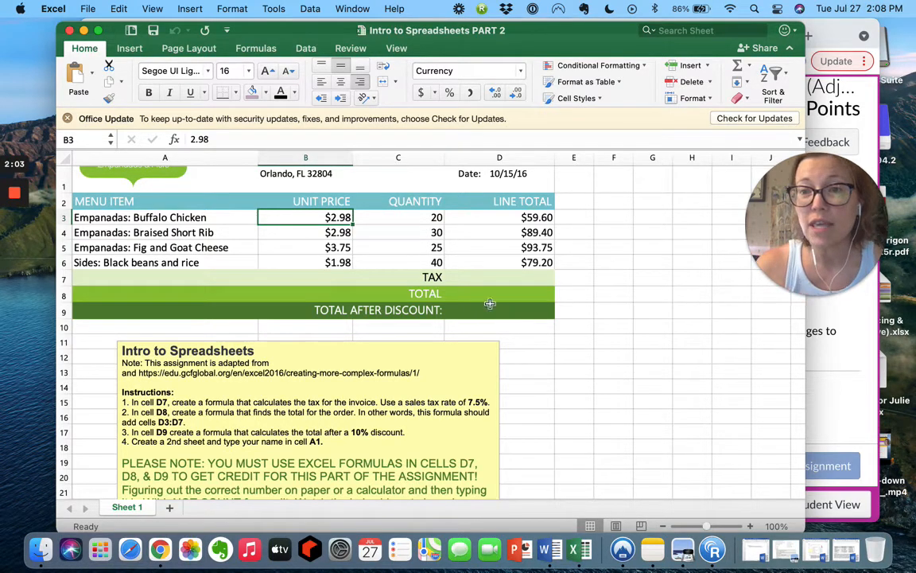
pyautogui.moveTo(14, 255)
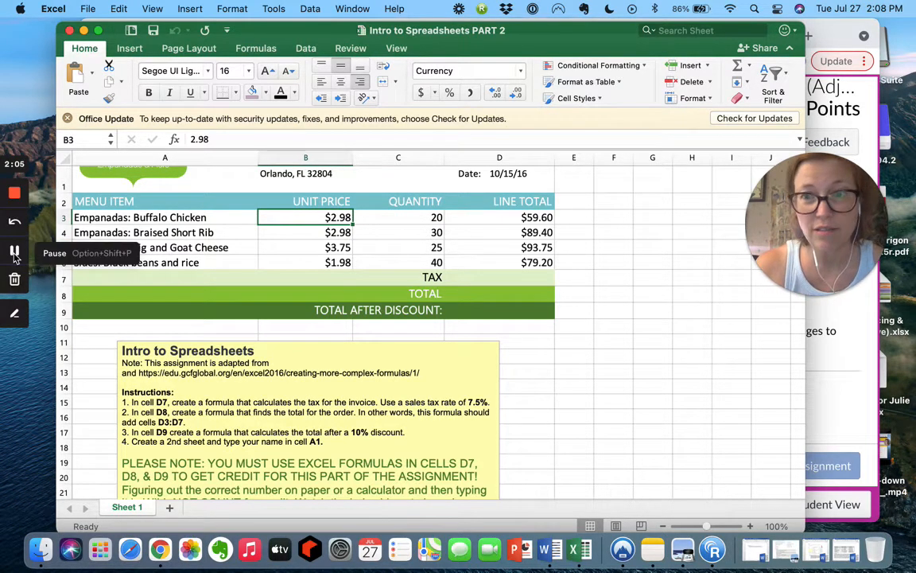
pyautogui.click(14, 254)
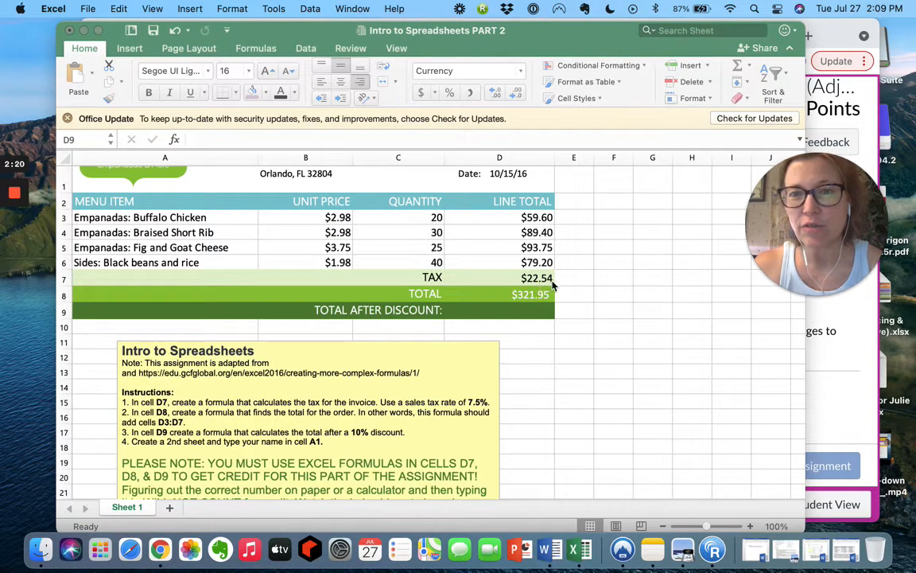
pyautogui.click(340, 217)
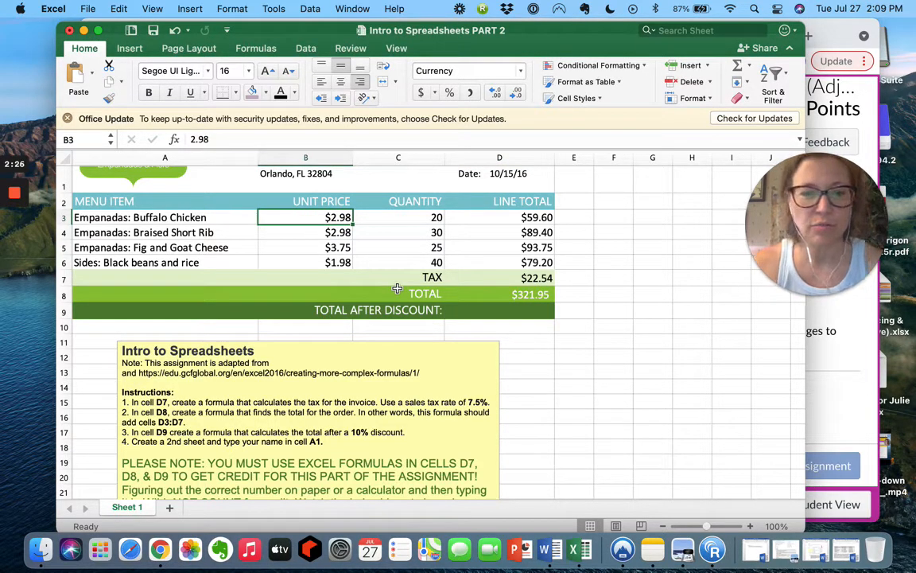
# Set the Buffalo Chicken price in B3 to $3, then return to the Canvas assignment.
pyautogui.write('$3')
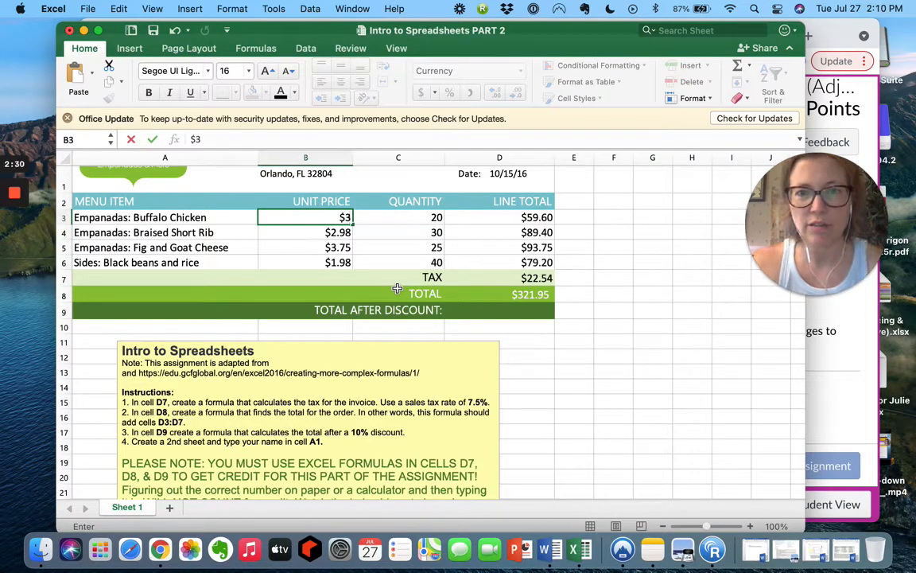
pyautogui.press('Return')
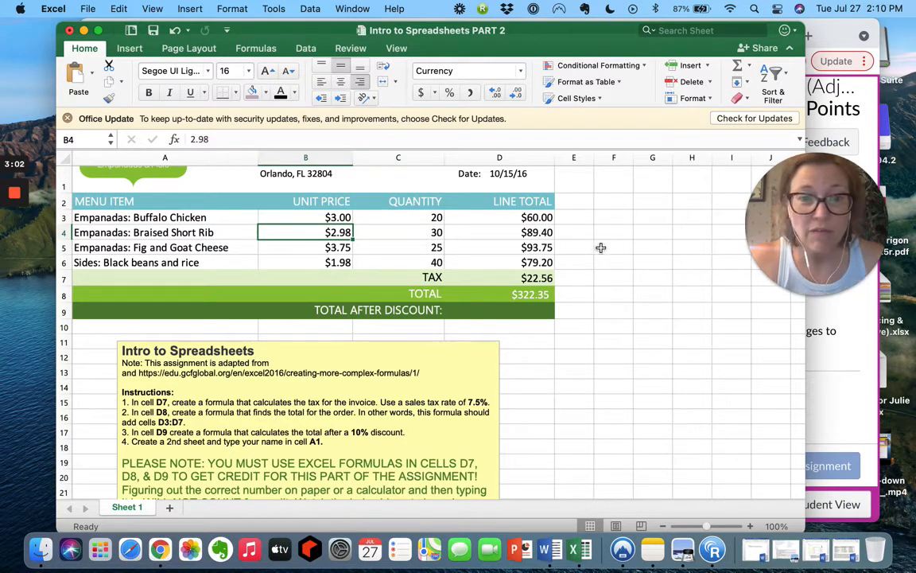
pyautogui.click(833, 358)
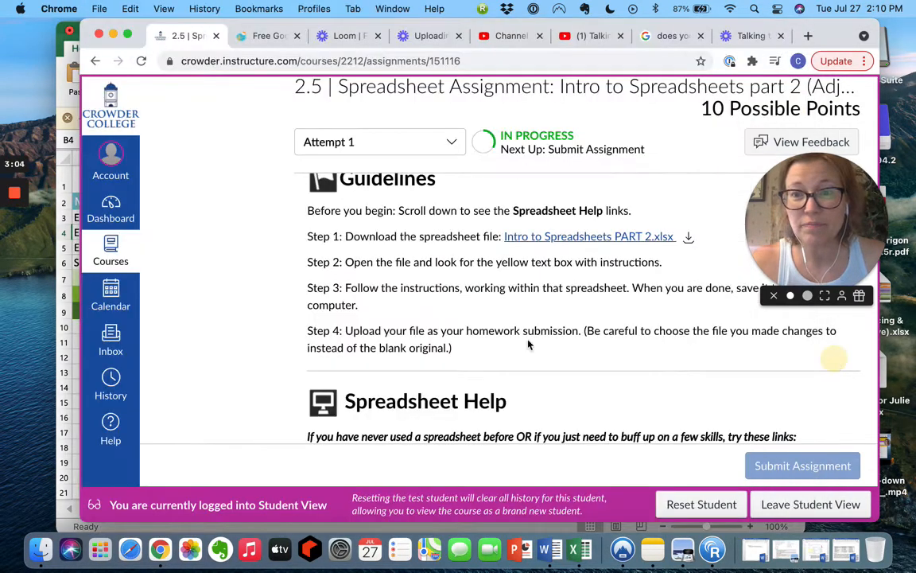
# Scroll to Spreadsheet Help and open the Excel: Intro to Formulas tutorial link.
pyautogui.scroll(-10, 535, 326)
pyautogui.scroll(10, 537, 326)
pyautogui.scroll(-5, 537, 325)
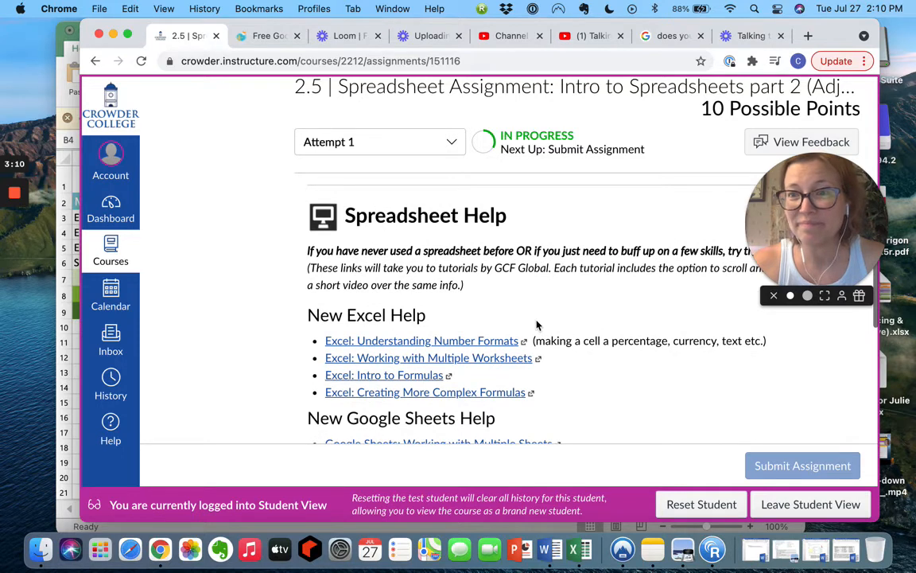
pyautogui.scroll(-1, 606, 369)
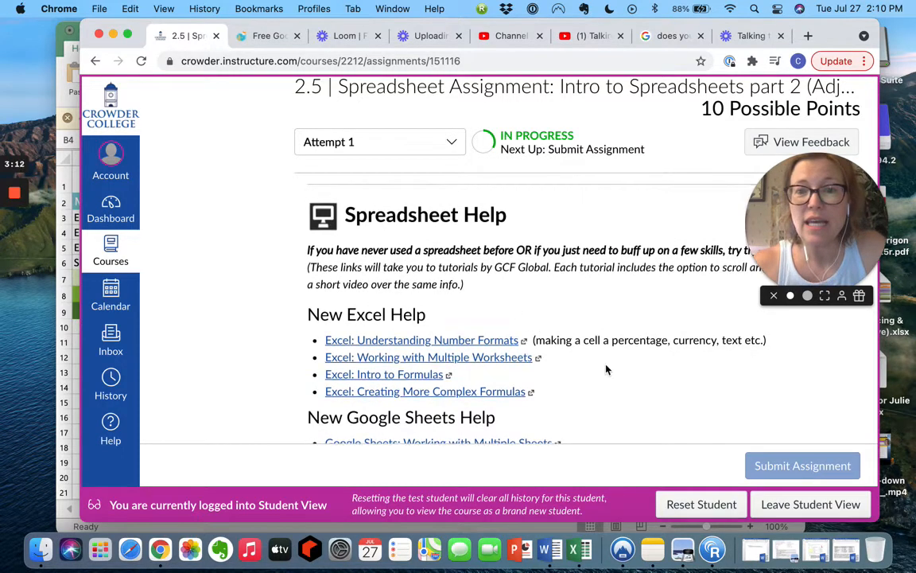
pyautogui.scroll(-1, 606, 369)
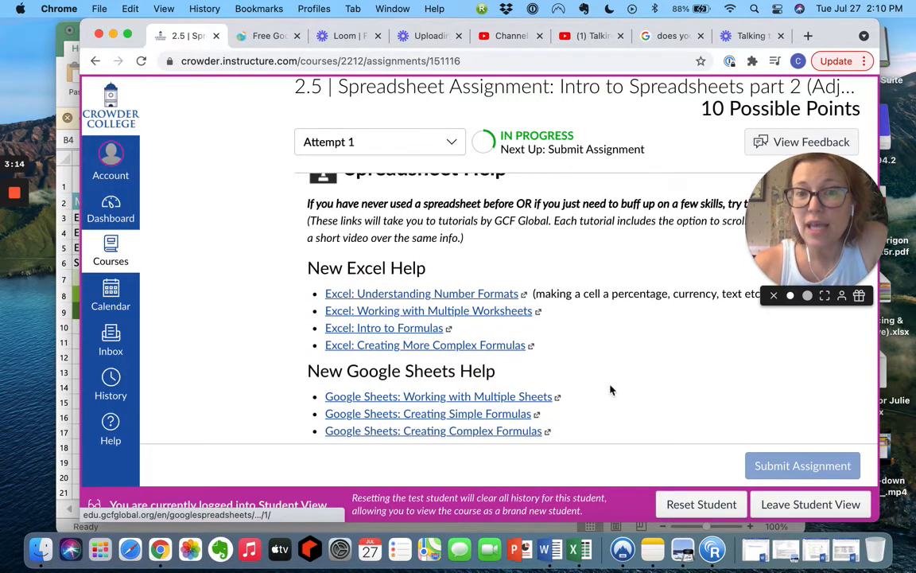
pyautogui.scroll(-4, 610, 390)
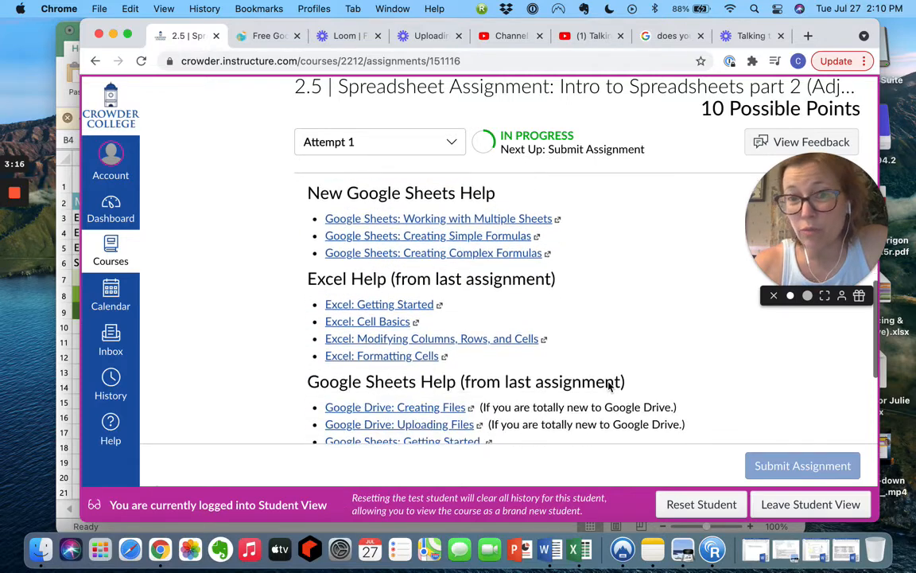
pyautogui.scroll(-1, 608, 385)
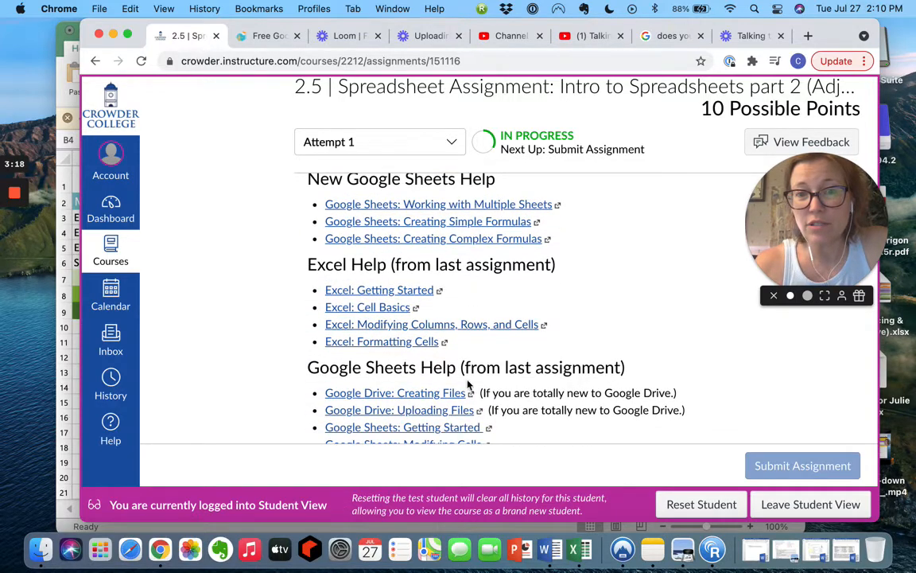
pyautogui.scroll(-2, 468, 390)
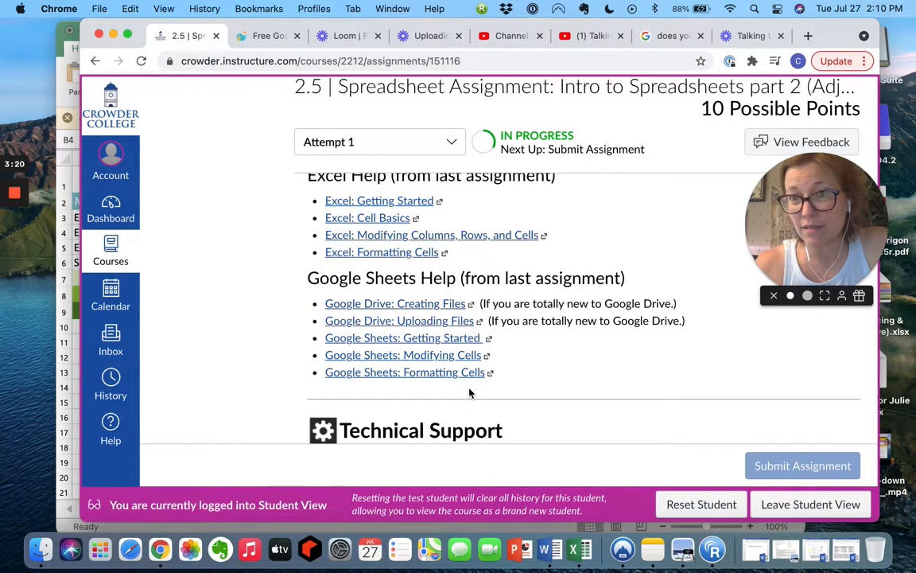
pyautogui.scroll(6, 469, 393)
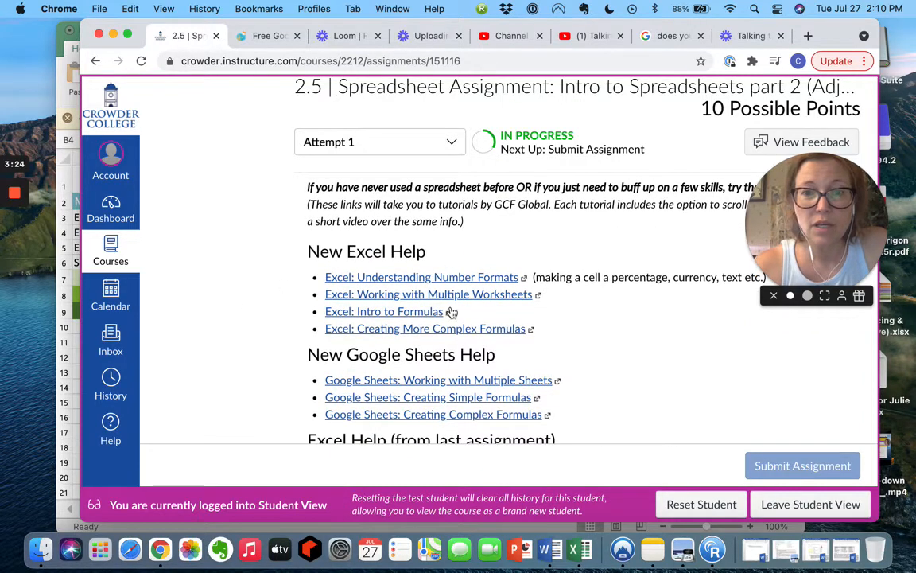
pyautogui.click(385, 312)
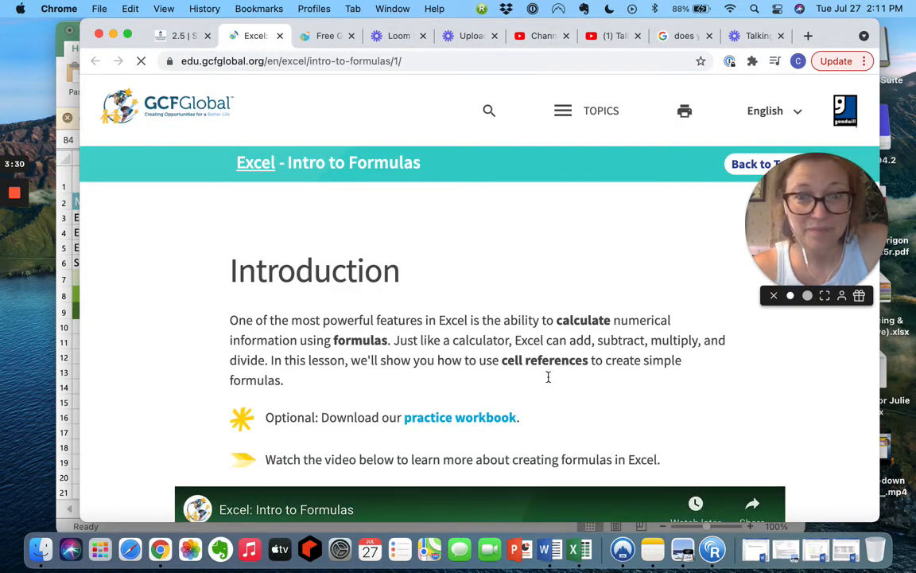
# Read through the GCFGlobal Intro to Formulas lesson.
pyautogui.scroll(-4, 548, 378)
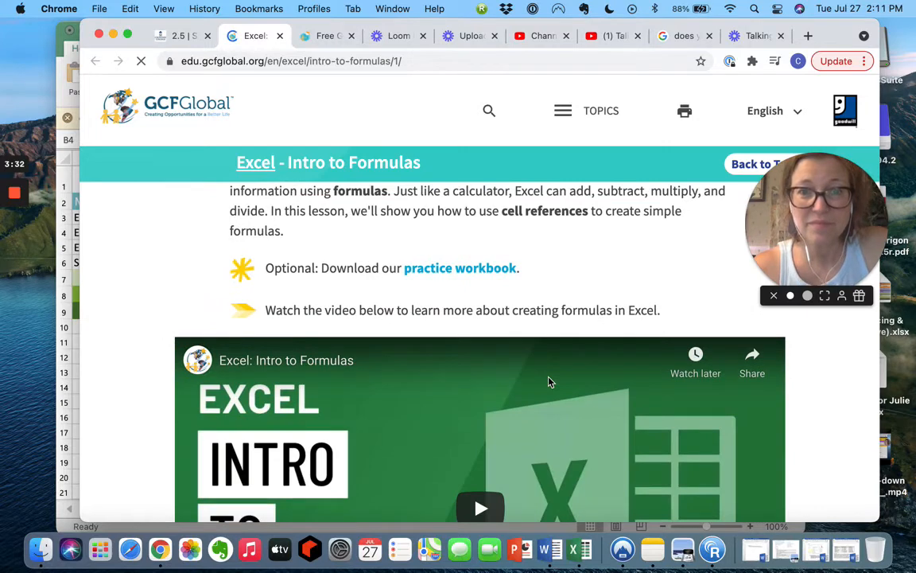
pyautogui.scroll(-4, 548, 380)
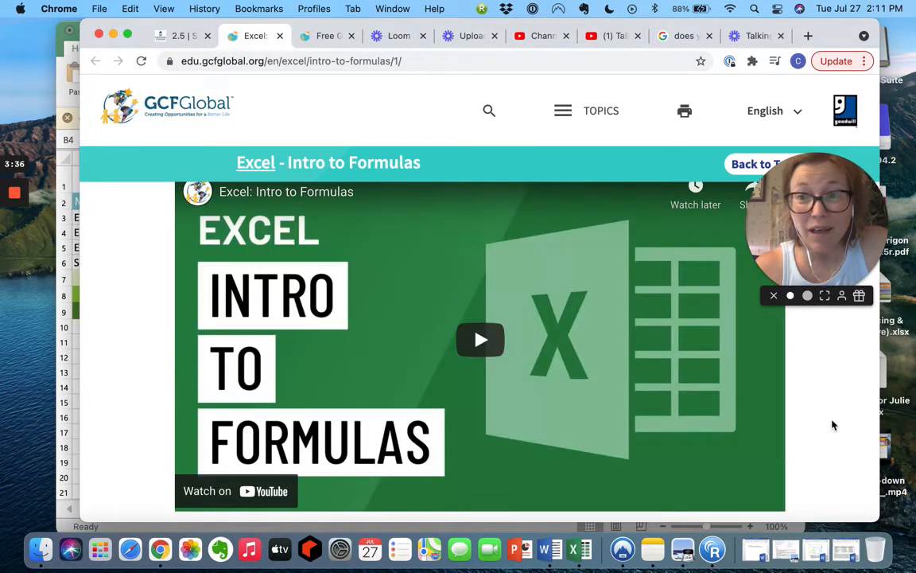
pyautogui.scroll(-5, 833, 426)
pyautogui.scroll(-8, 833, 425)
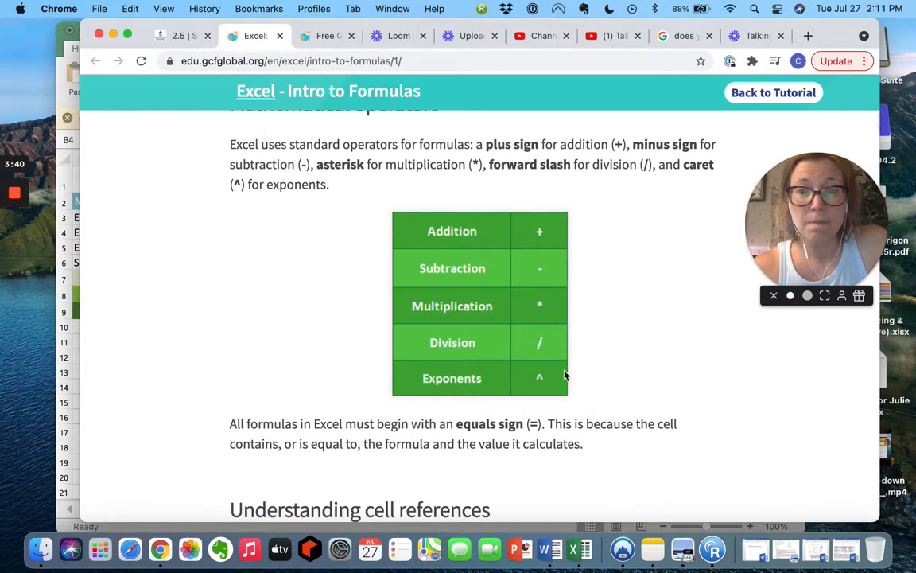
pyautogui.scroll(-18, 530, 303)
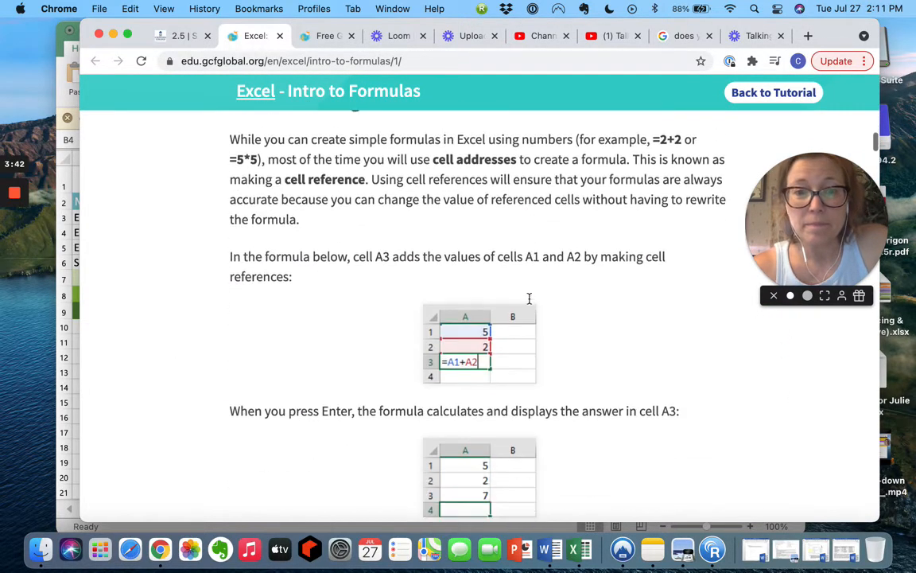
pyautogui.scroll(-18, 530, 303)
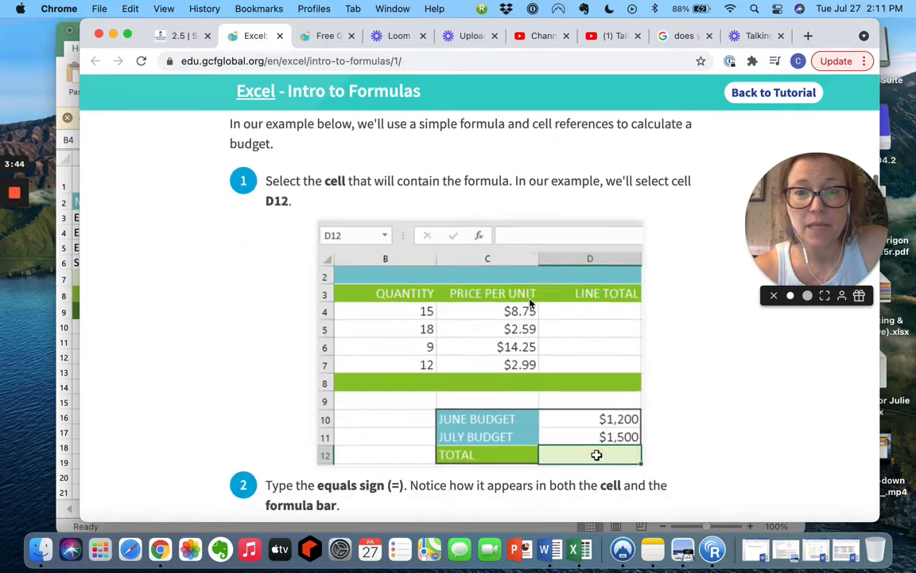
pyautogui.scroll(-17, 530, 303)
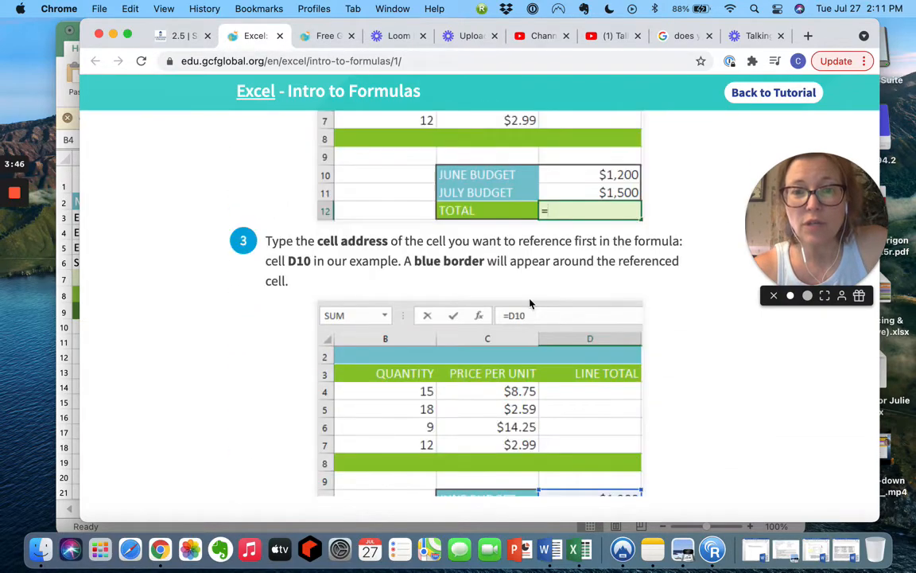
pyautogui.scroll(-6, 531, 303)
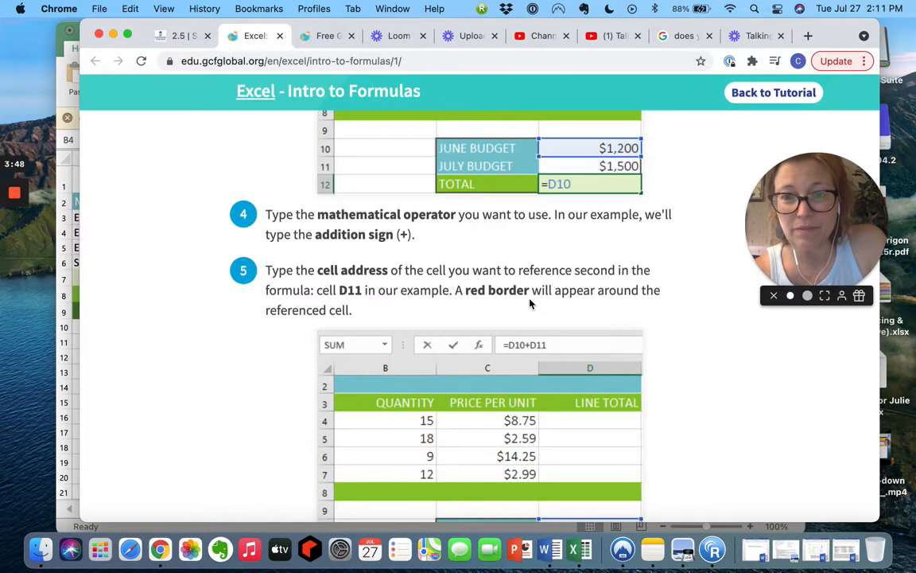
pyautogui.scroll(-14, 530, 303)
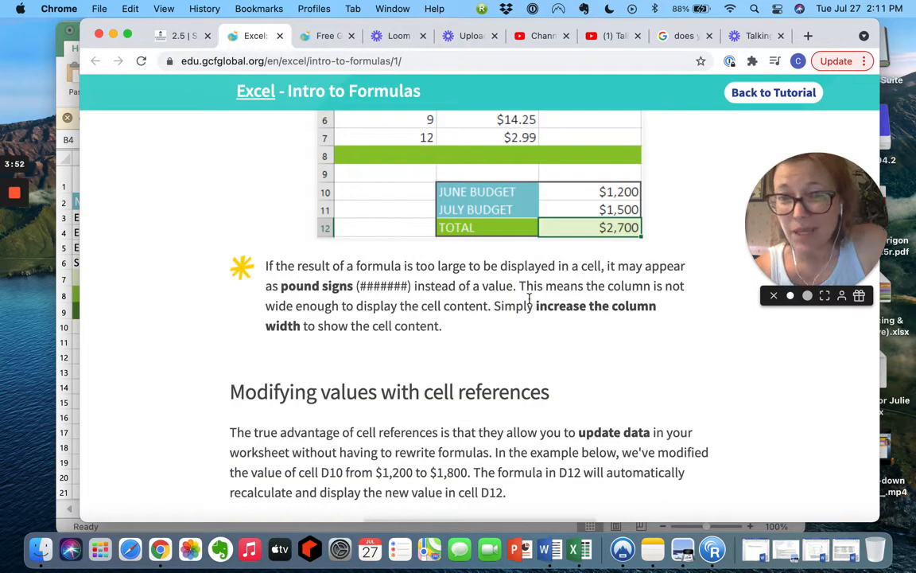
pyautogui.scroll(-11, 531, 301)
# Go back to the Canvas assignment tab, then bring the Excel invoice forward.
pyautogui.scroll(20, 531, 303)
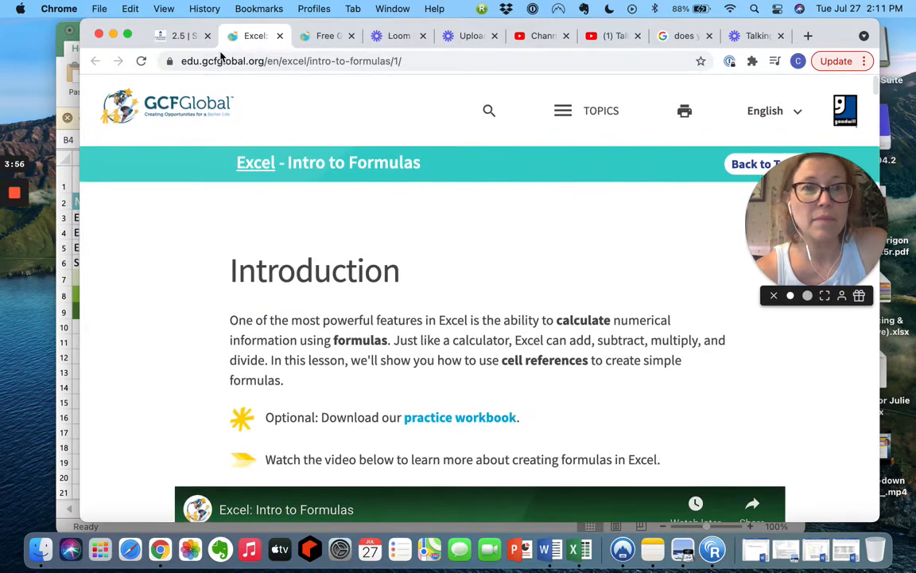
pyautogui.click(179, 37)
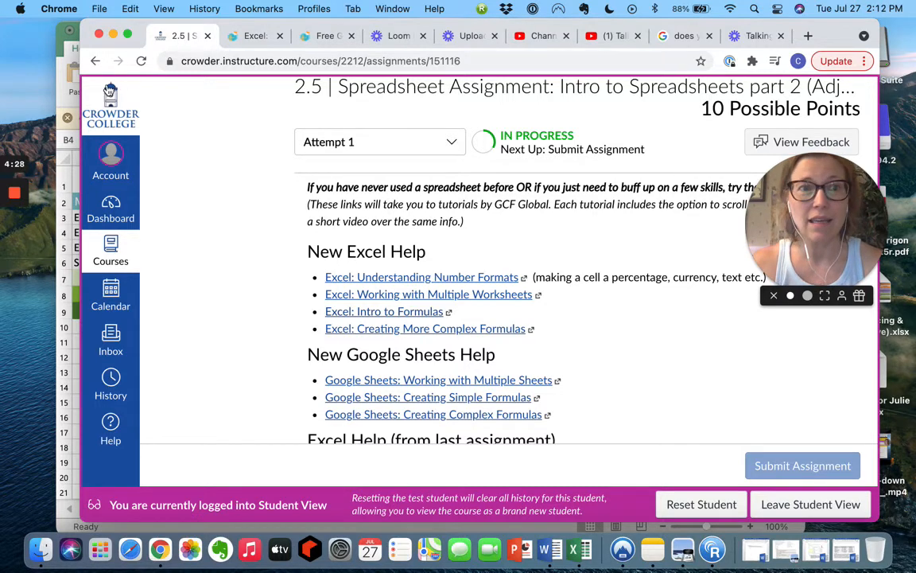
pyautogui.click(62, 89)
# Enter =D8(5) in D9 for TOTAL AFTER DISCOUNT, which returns #REF!
pyautogui.click(577, 369)
pyautogui.click(501, 308)
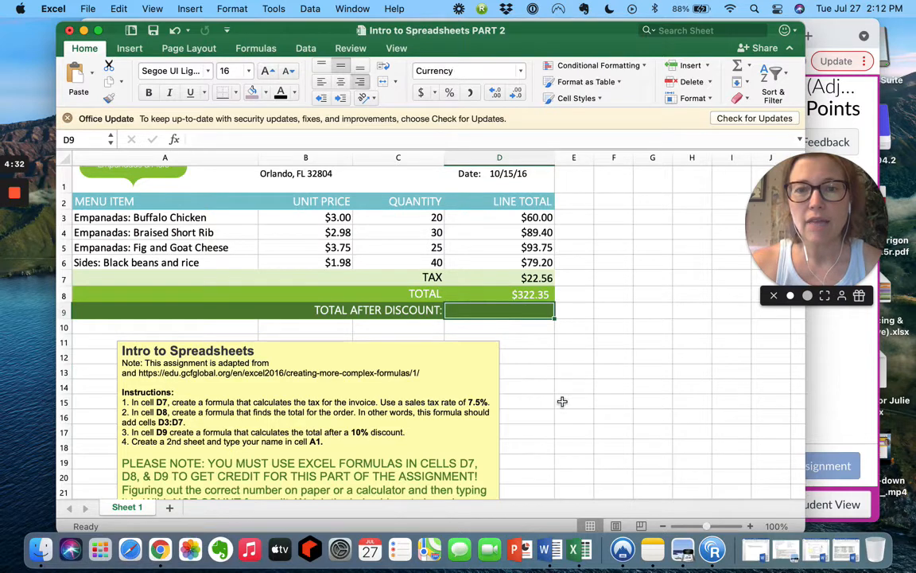
pyautogui.write('=')
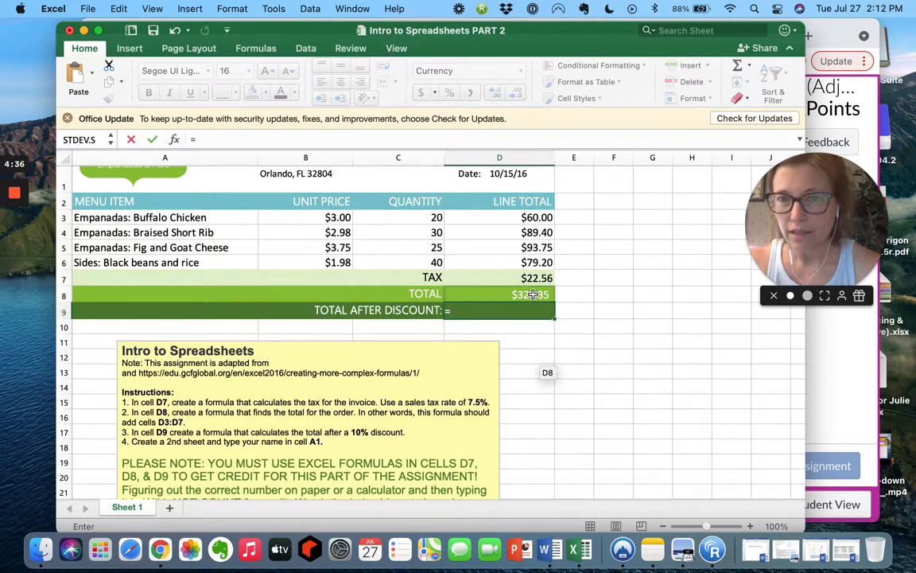
pyautogui.click(532, 294)
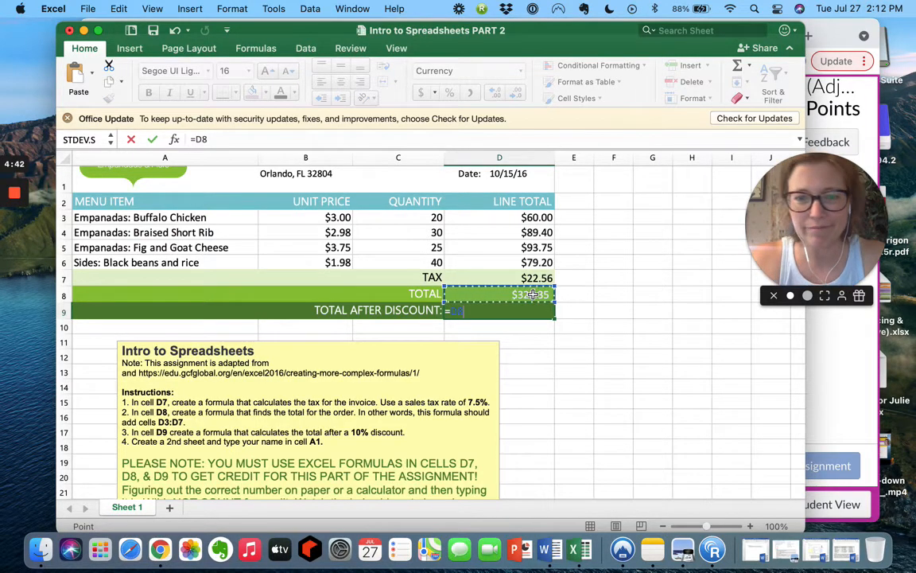
pyautogui.write('(5)')
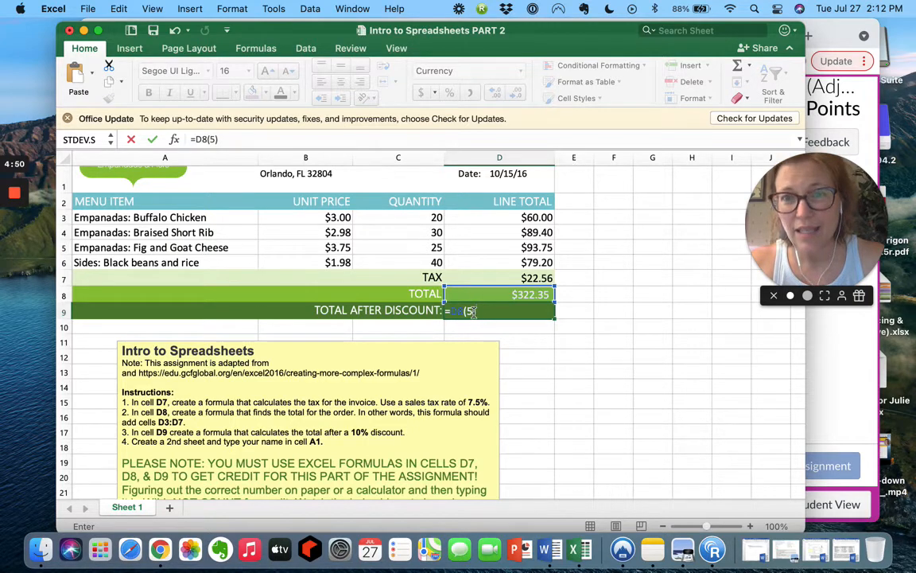
pyautogui.click(465, 311)
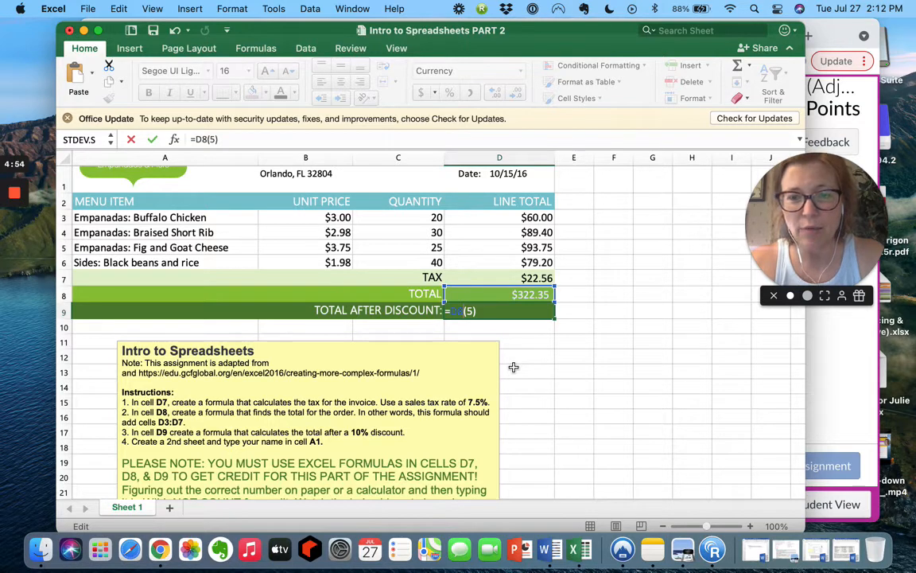
pyautogui.write('*')
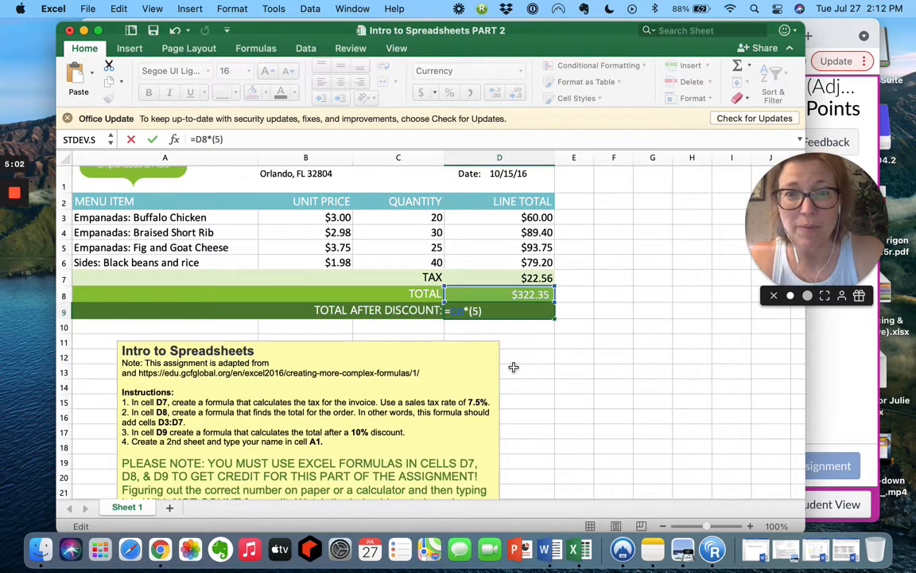
pyautogui.press('BackSpace')
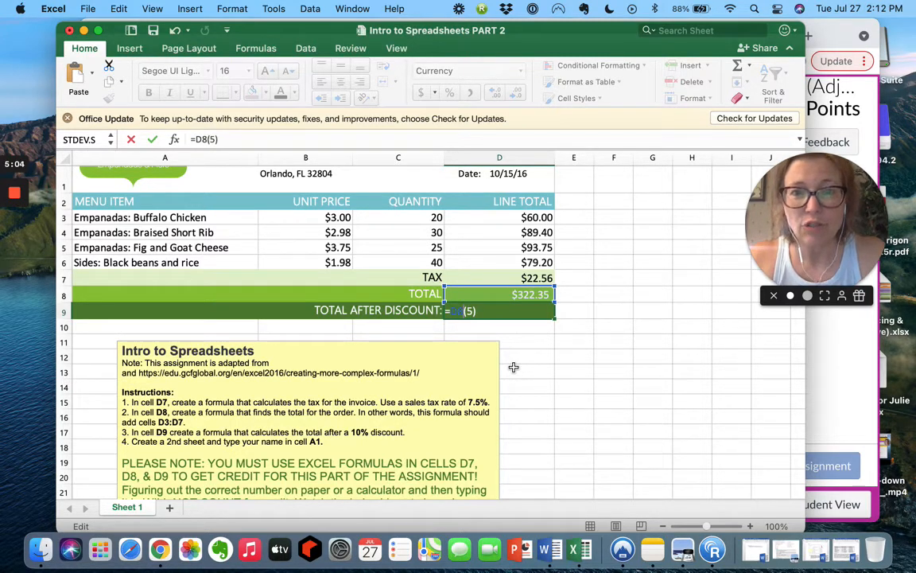
pyautogui.press('Return')
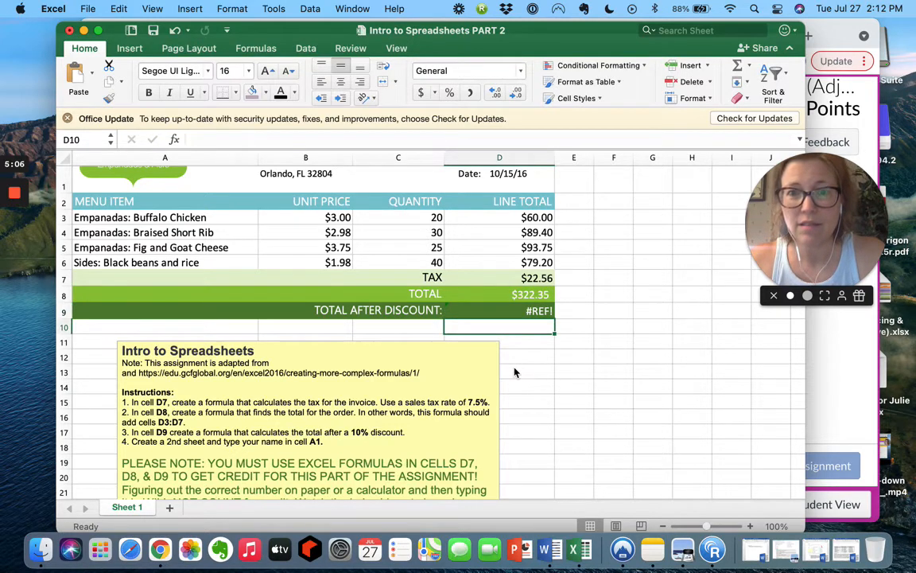
# Fix D9 to =D8*(5) so TOTAL AFTER DISCOUNT shows $1,611.75.
pyautogui.click(541, 311)
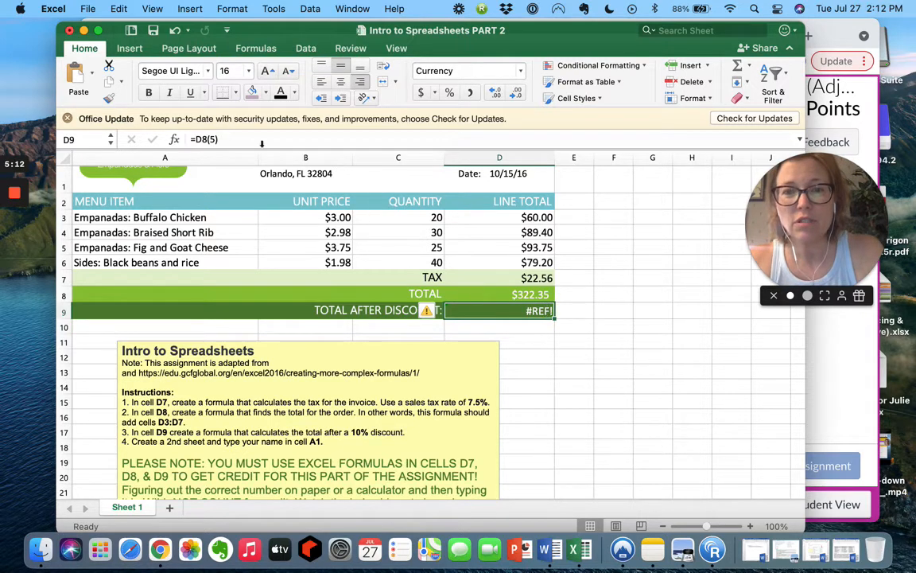
pyautogui.click(205, 139)
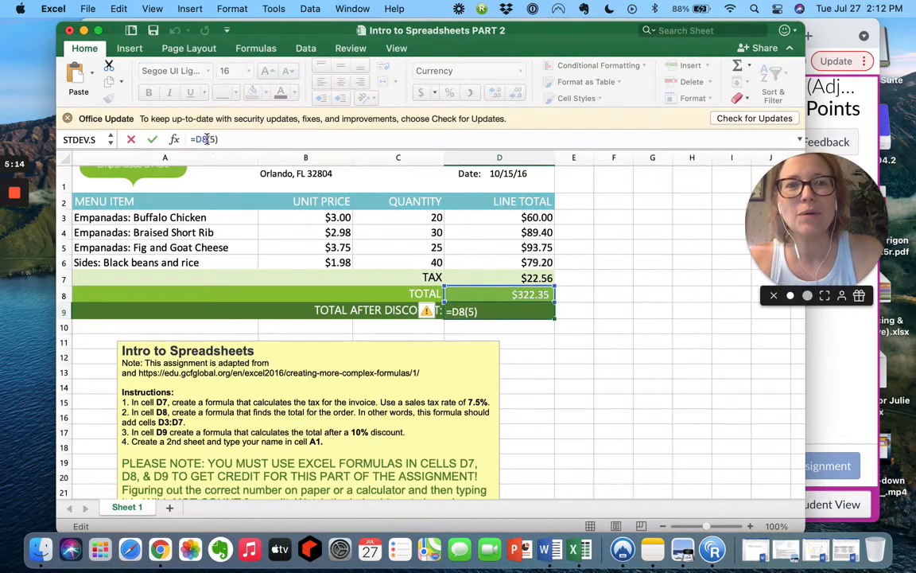
pyautogui.write('*')
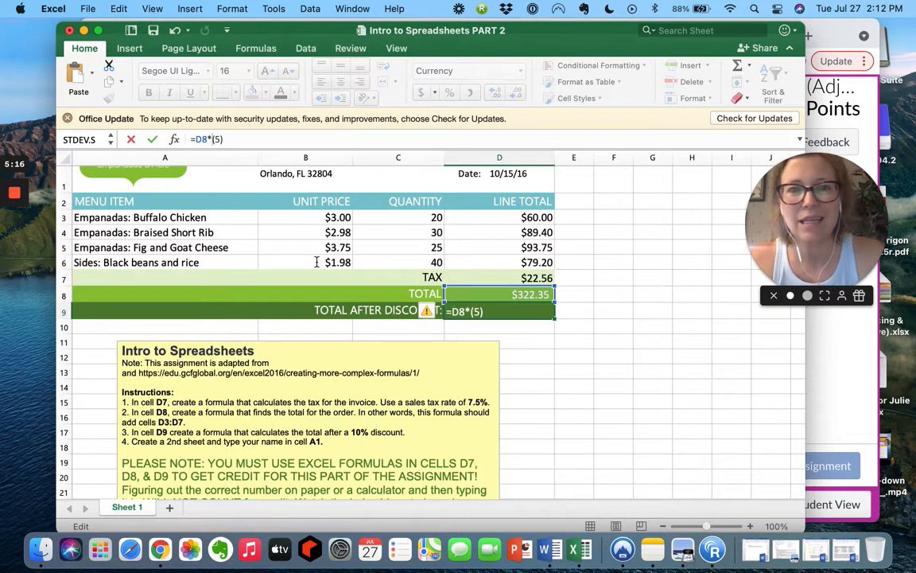
pyautogui.press('Return')
pyautogui.press('Up')
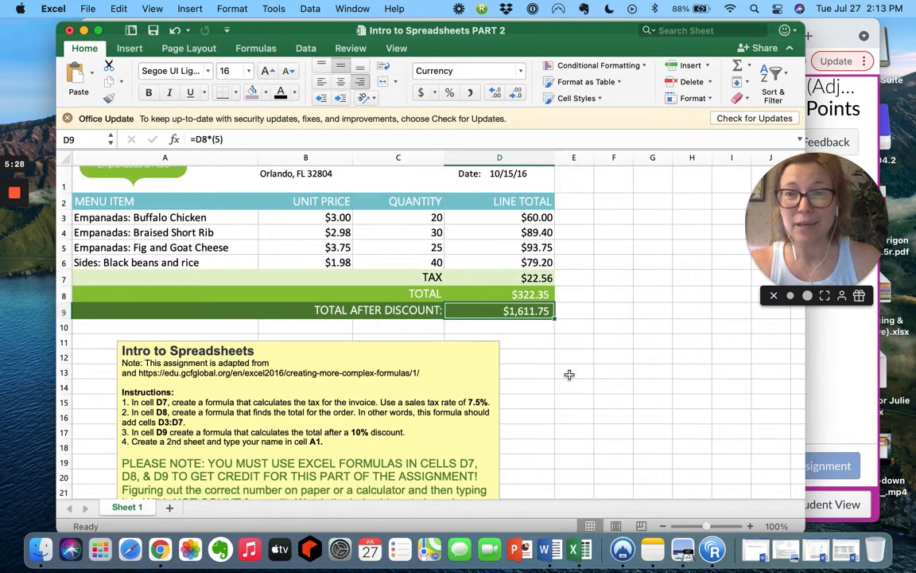
pyautogui.scroll(-2, 570, 375)
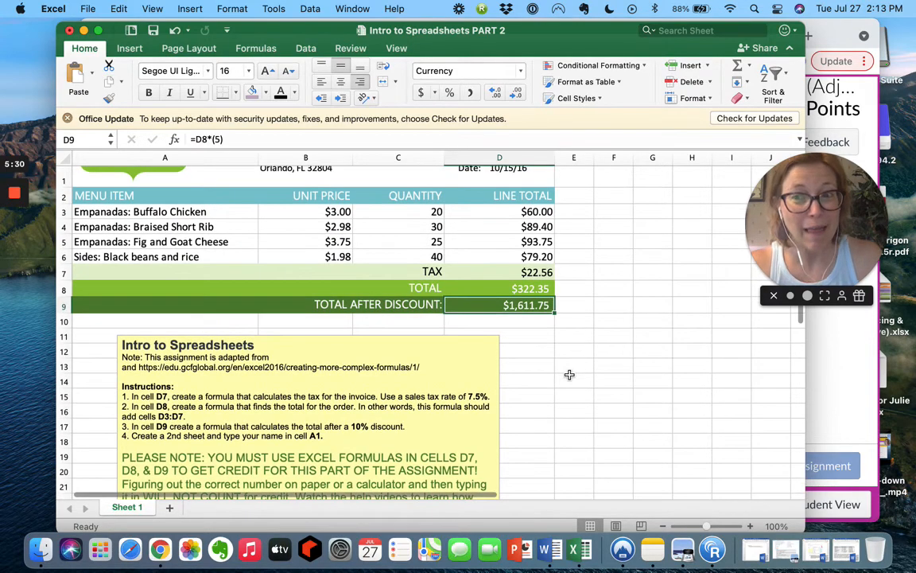